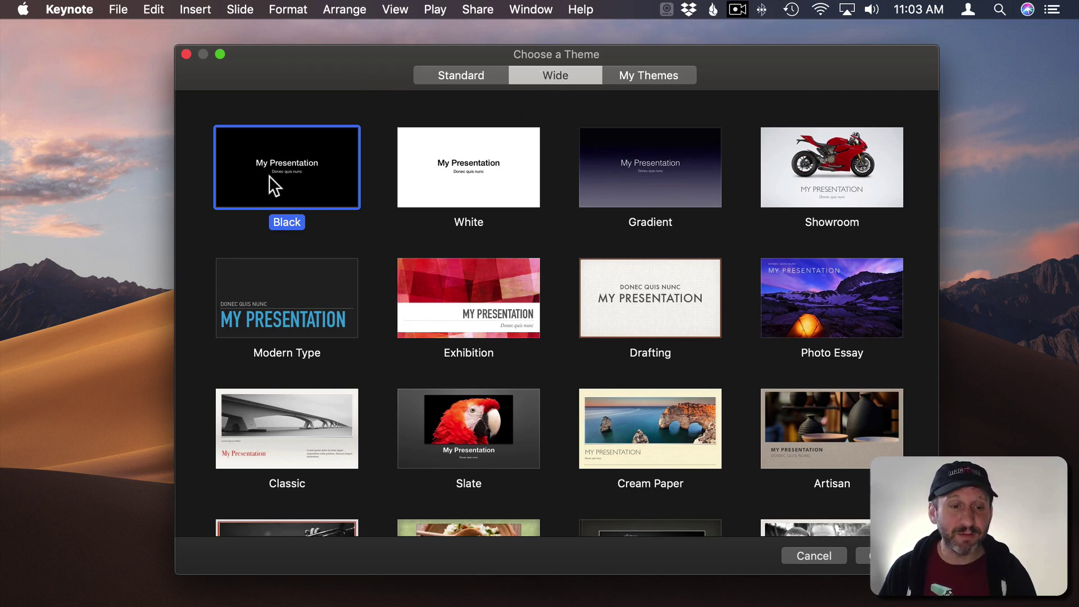
Start a new presentation with the Black theme and zoom to fit the slide
double_click(286, 173)
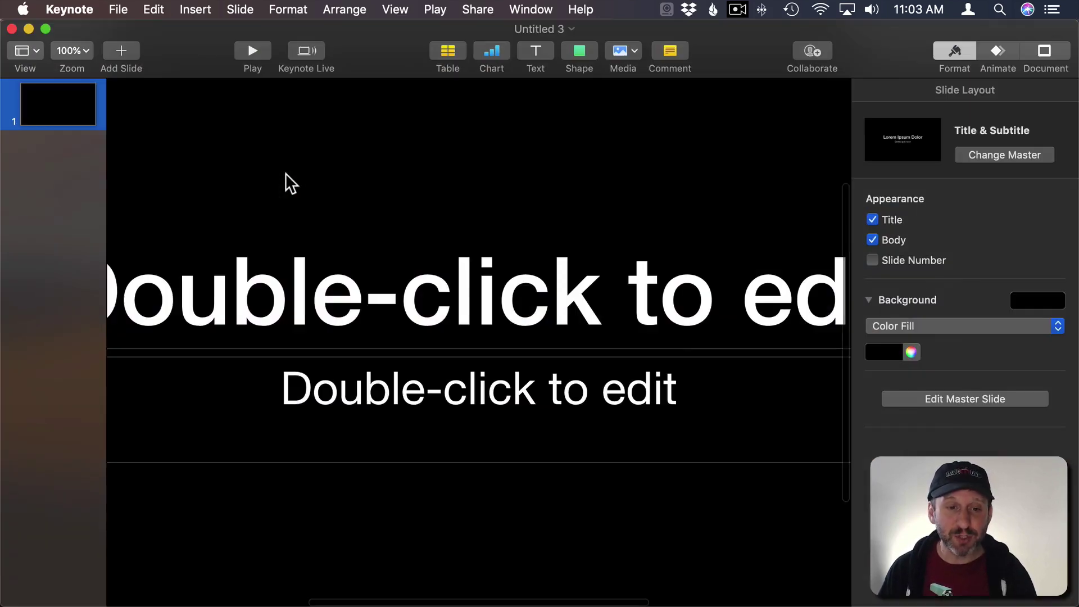
left_click(69, 51)
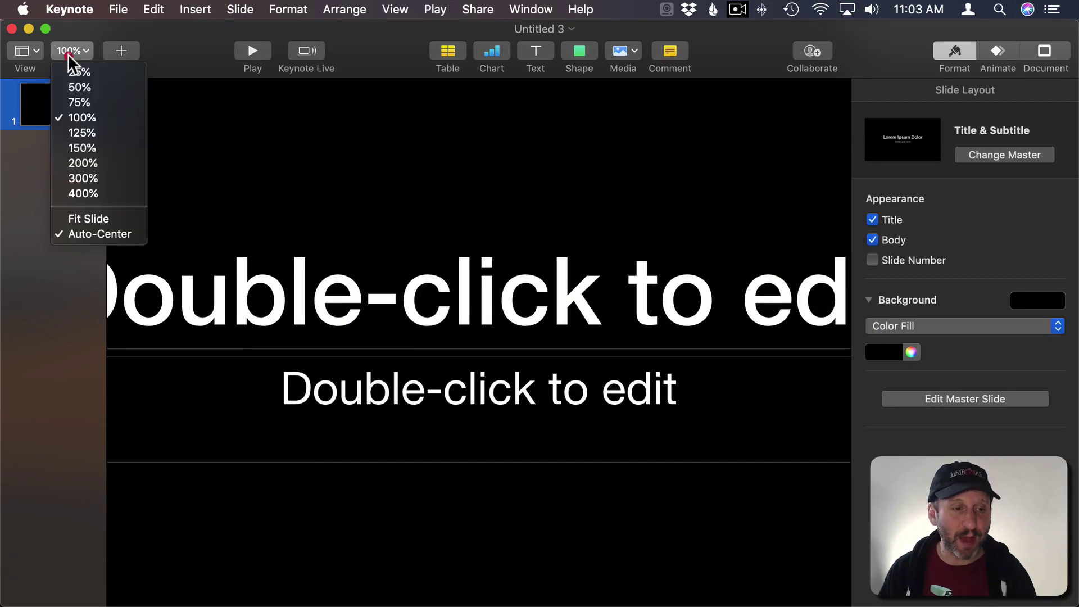
left_click(103, 214)
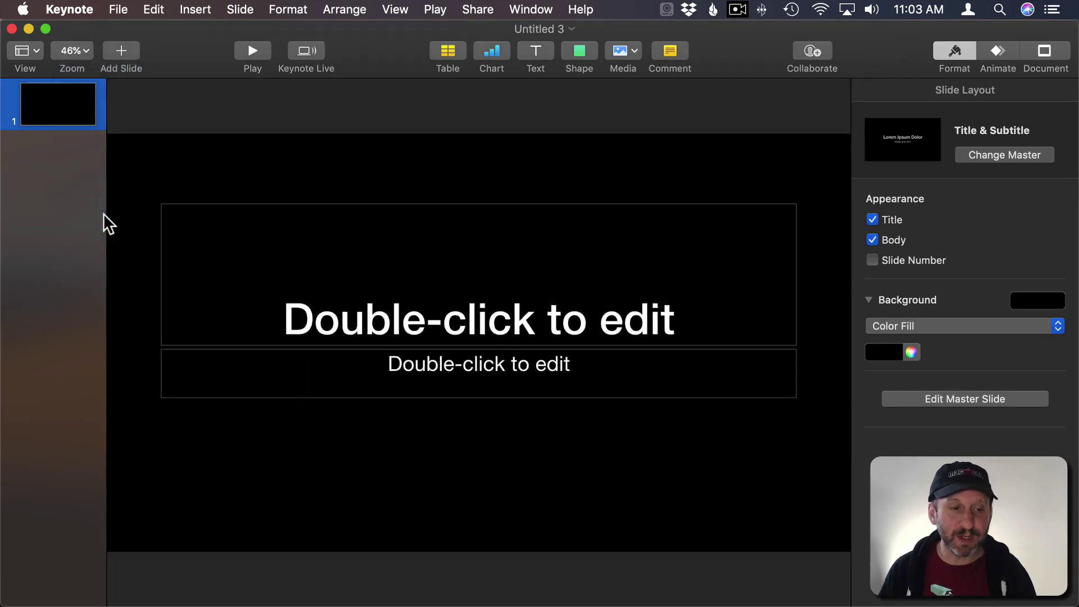
Delete the title and subtitle placeholder boxes from the slide
left_click(414, 329)
key("Delete")
left_click(399, 362)
key("Delete")
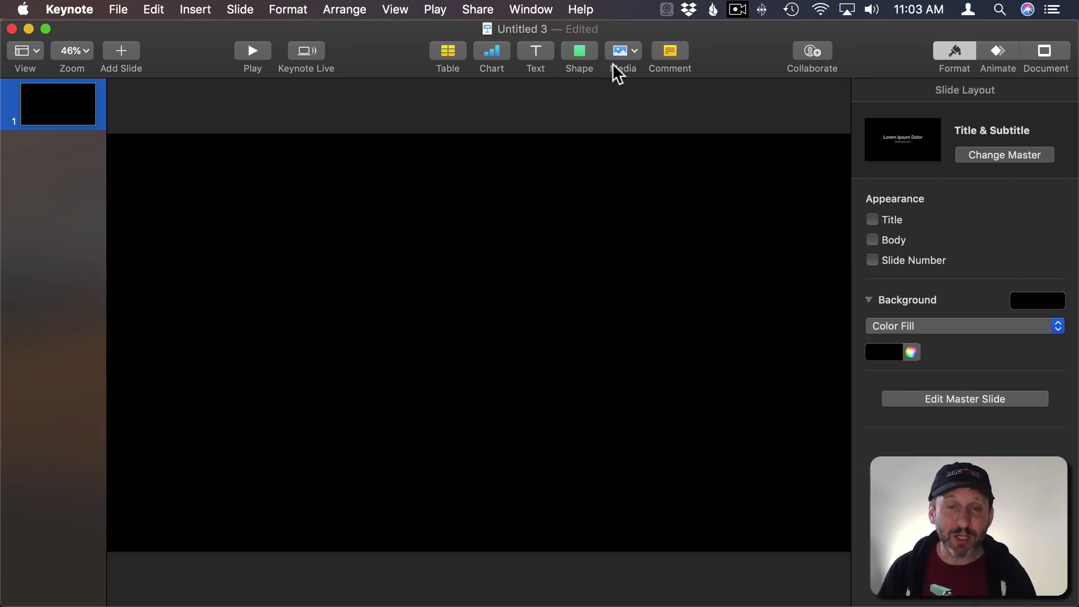
Insert a square and resize it to 1840 × 780 pt
left_click(578, 52)
left_click(574, 191)
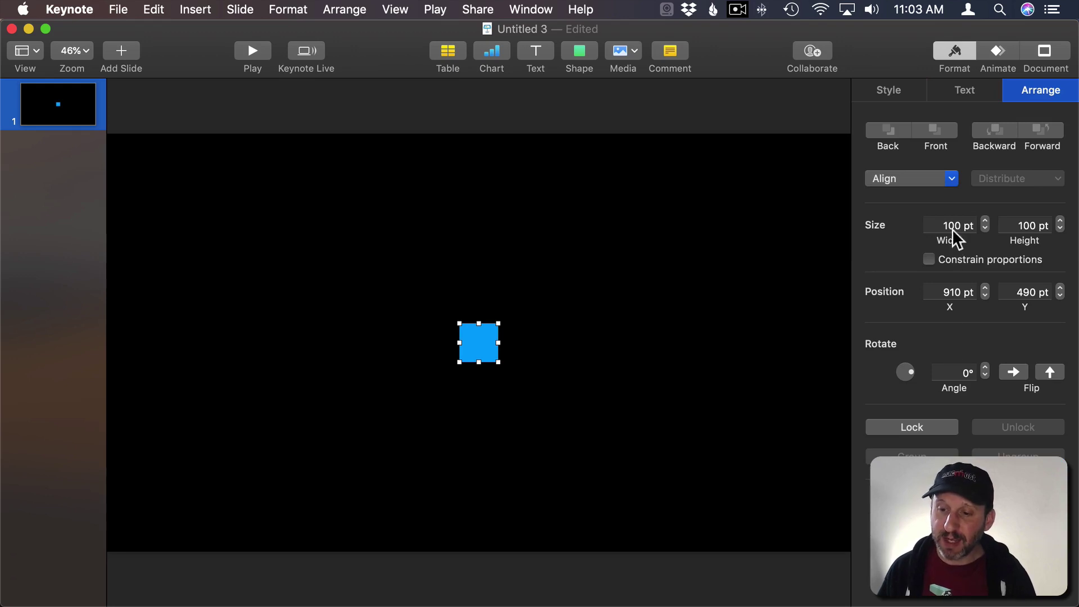
left_click(953, 227)
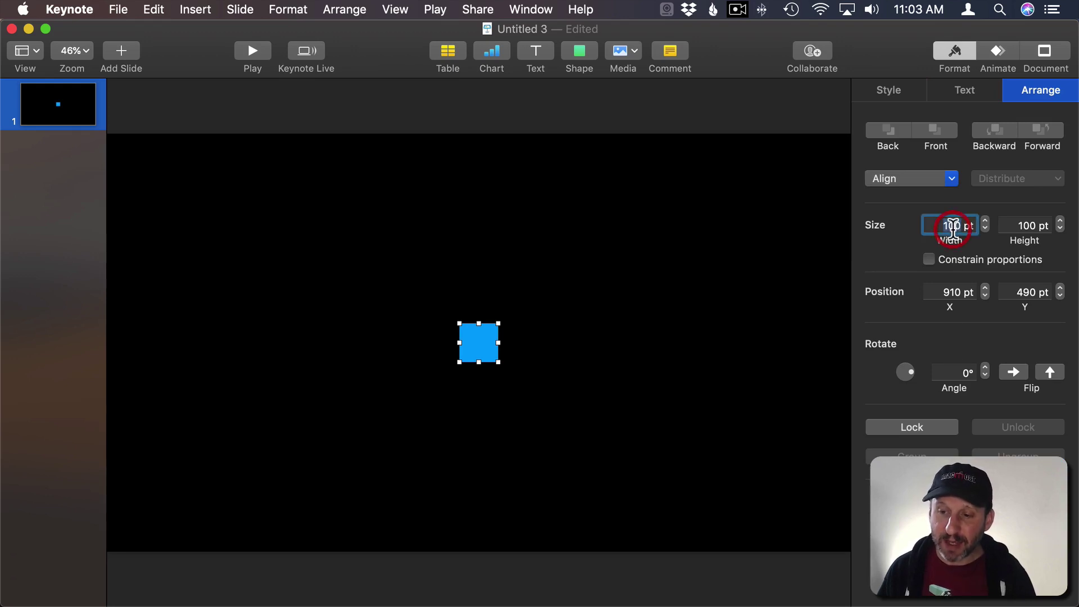
type("1840")
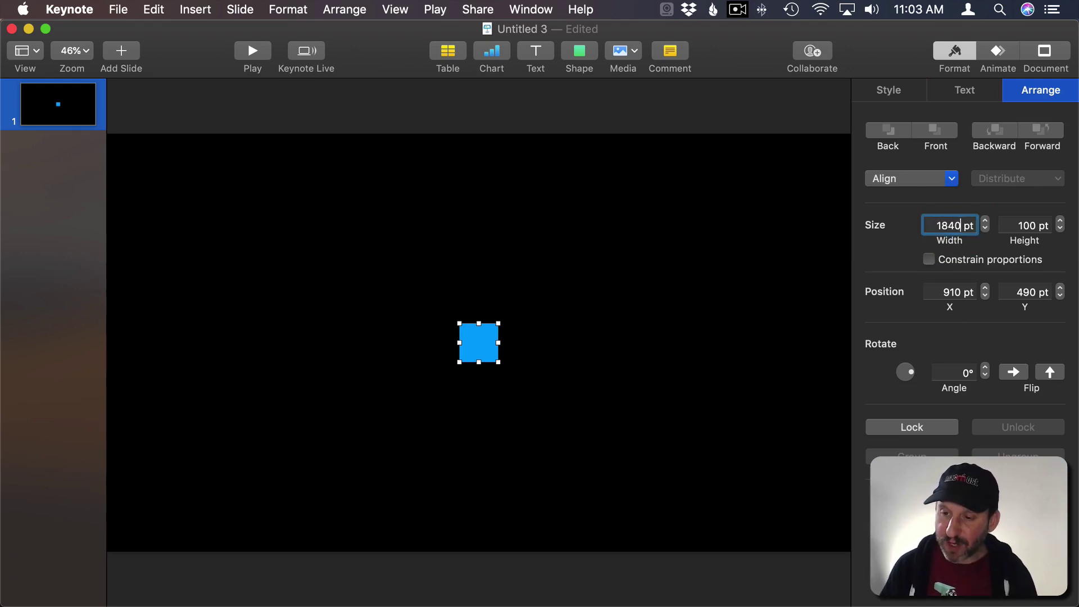
left_click(1026, 224)
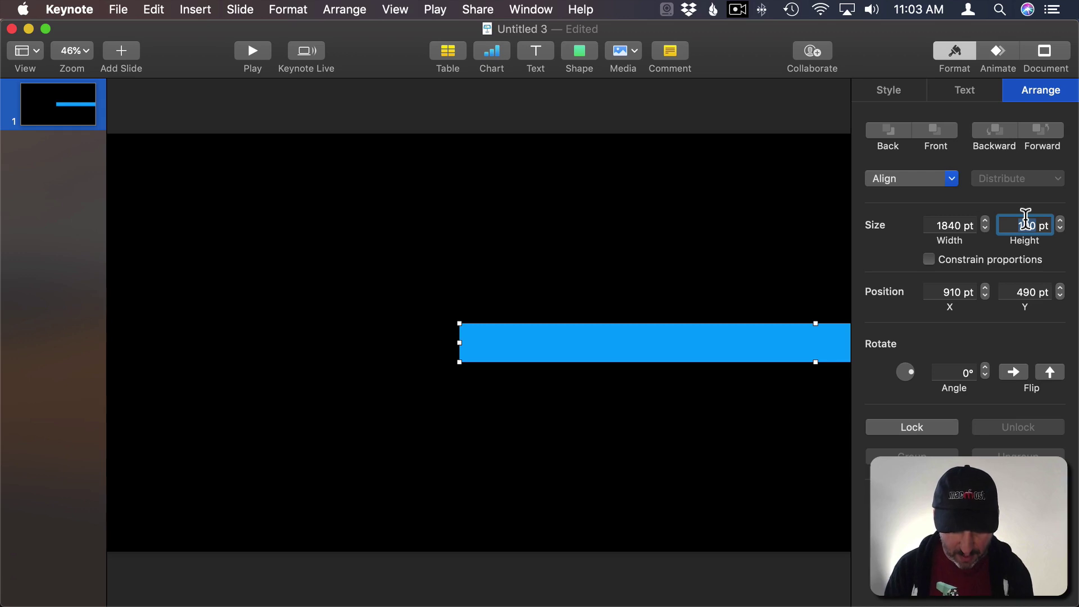
type("780")
key("Return")
Move the rectangle onto the slide at a vertical position of 140 pt
left_click_drag(646, 470, 308, 346)
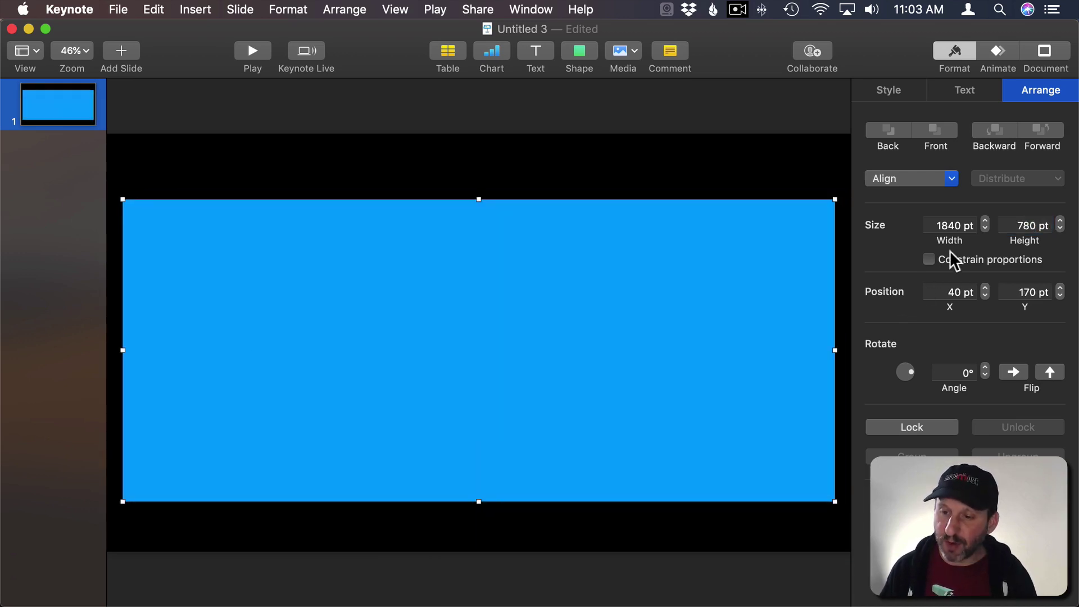
left_click(1024, 291)
type("140")
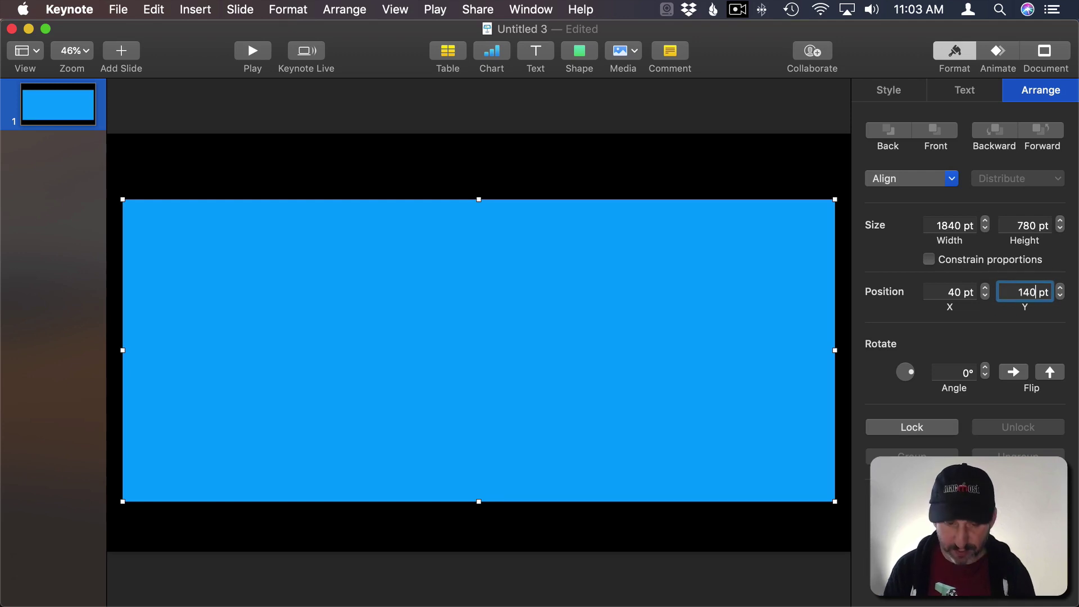
key("Return")
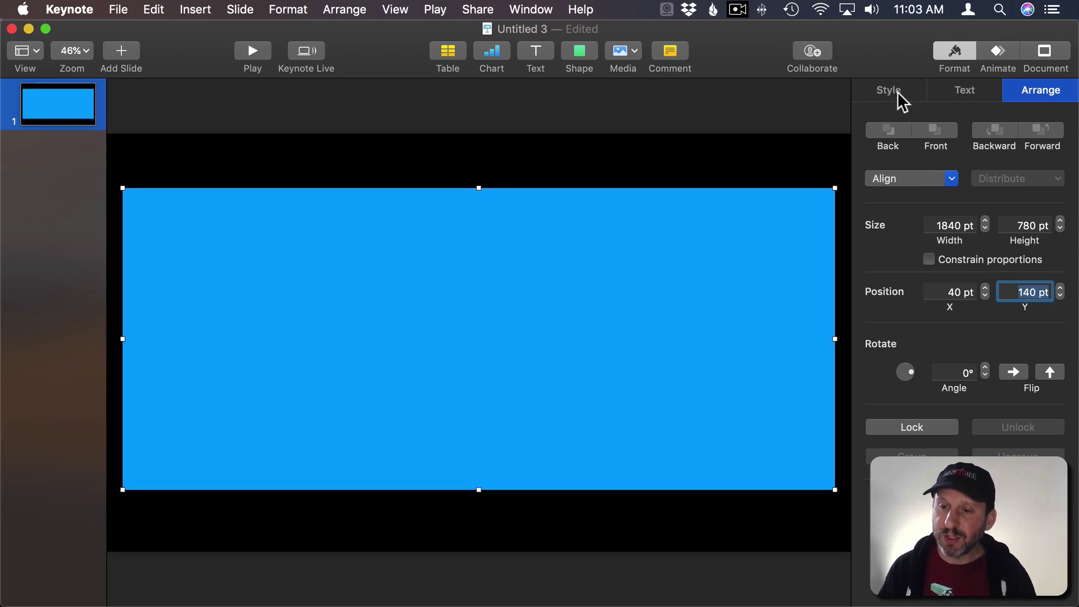
Give the rectangle a solid line border and no fill
left_click(898, 93)
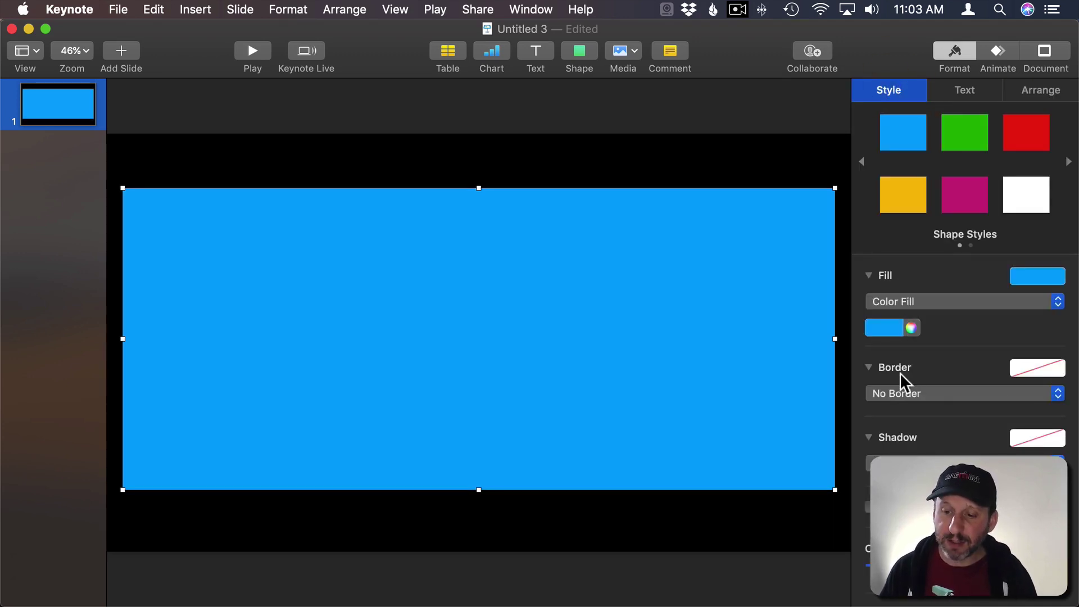
left_click(984, 393)
left_click(982, 406)
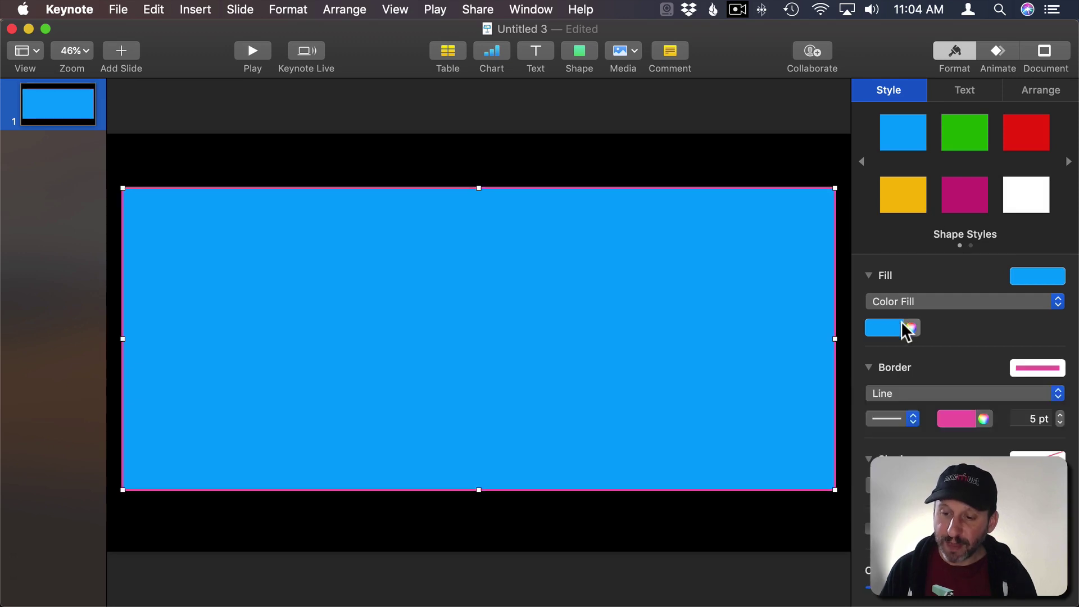
left_click(909, 298)
left_click(902, 282)
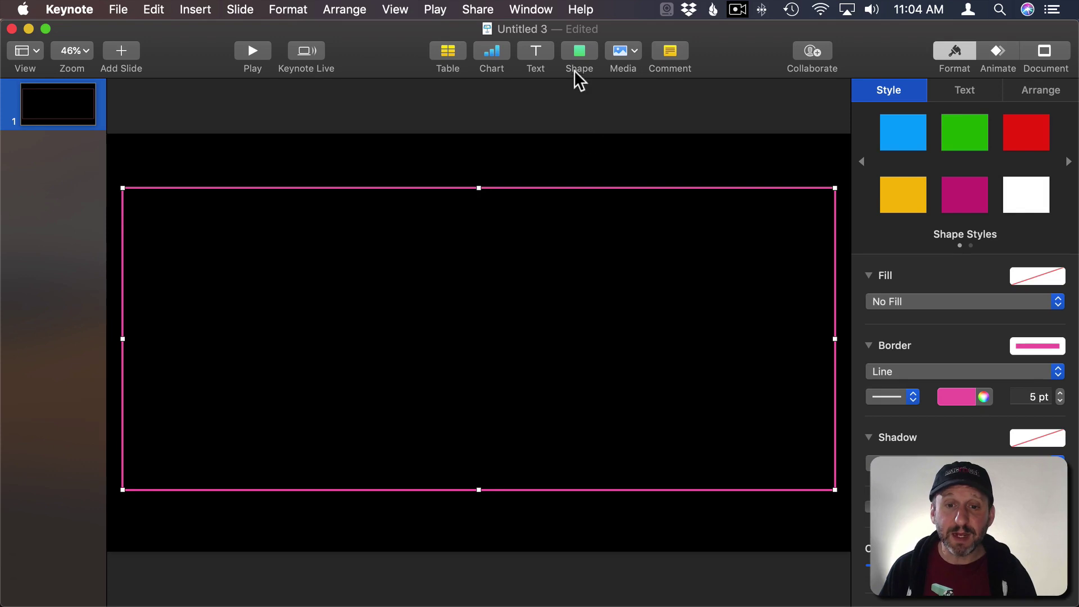
Insert a 615 × 345 pt blue square and move it toward the frame's bottom-left corner
left_click(574, 51)
left_click(575, 188)
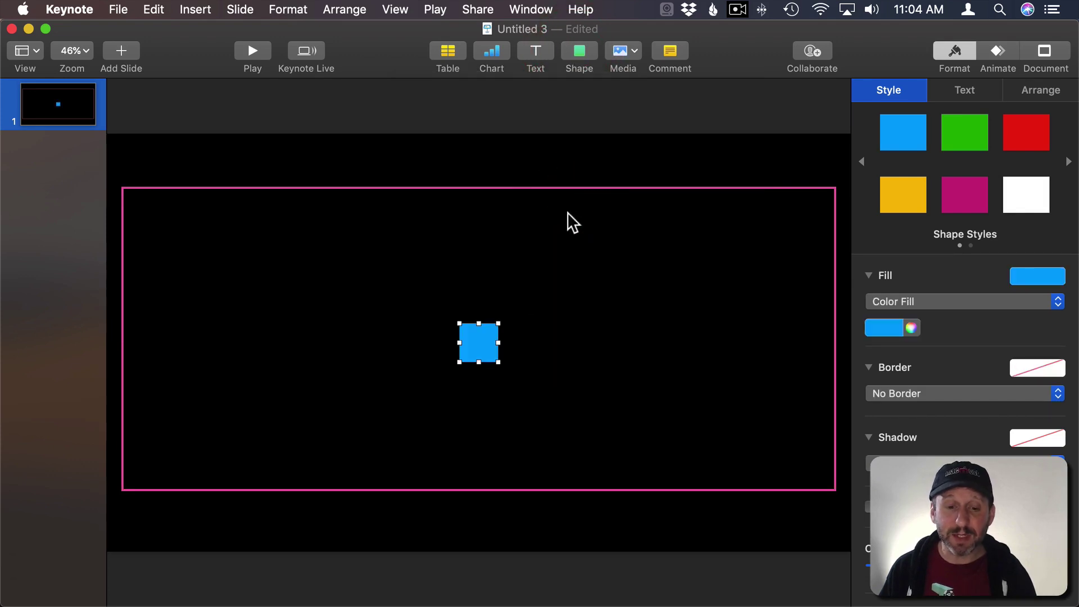
left_click(1031, 90)
left_click(945, 226)
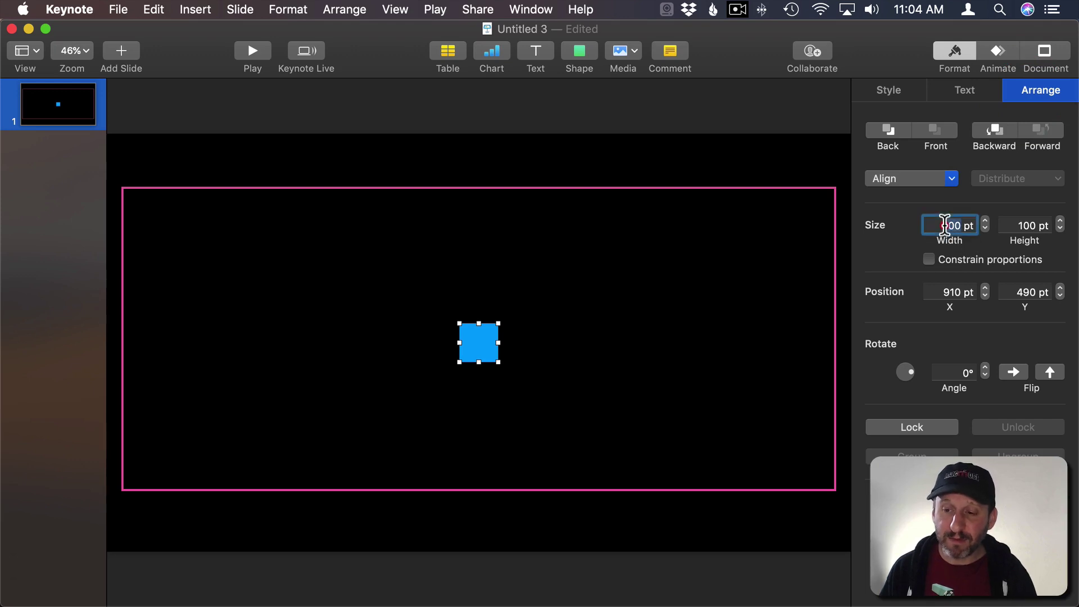
type("61")
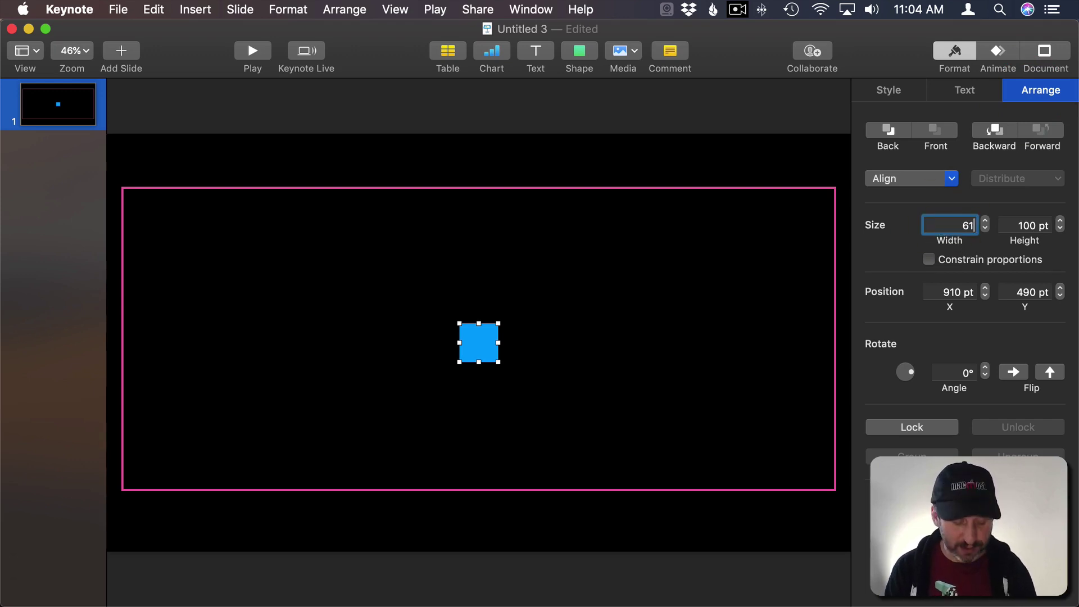
type("5")
key("Tab")
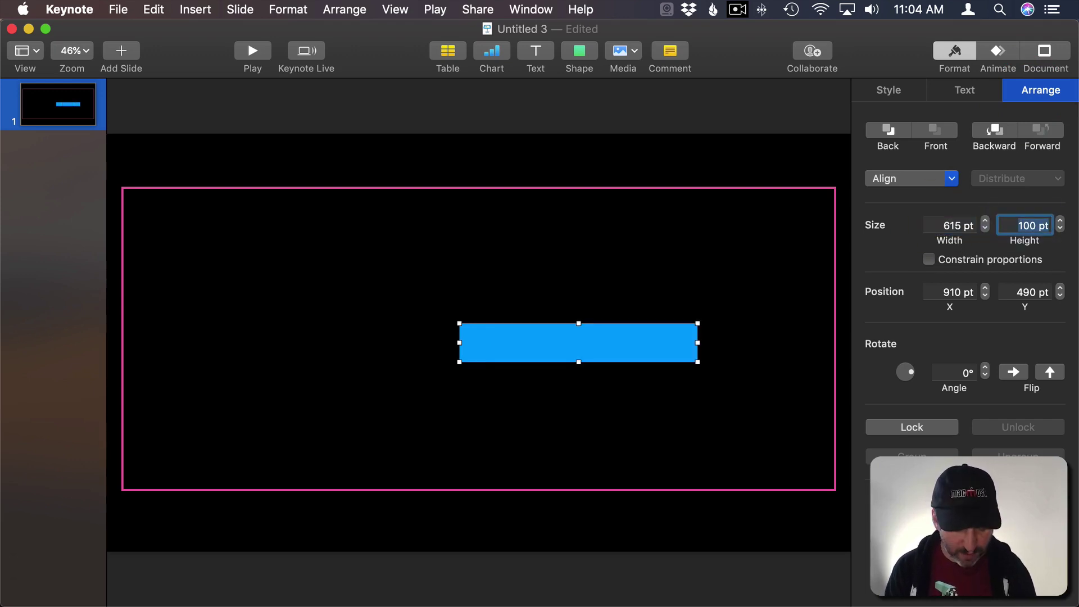
type("345")
key("Return")
left_click_drag(474, 371, 711, 403)
left_click(578, 52)
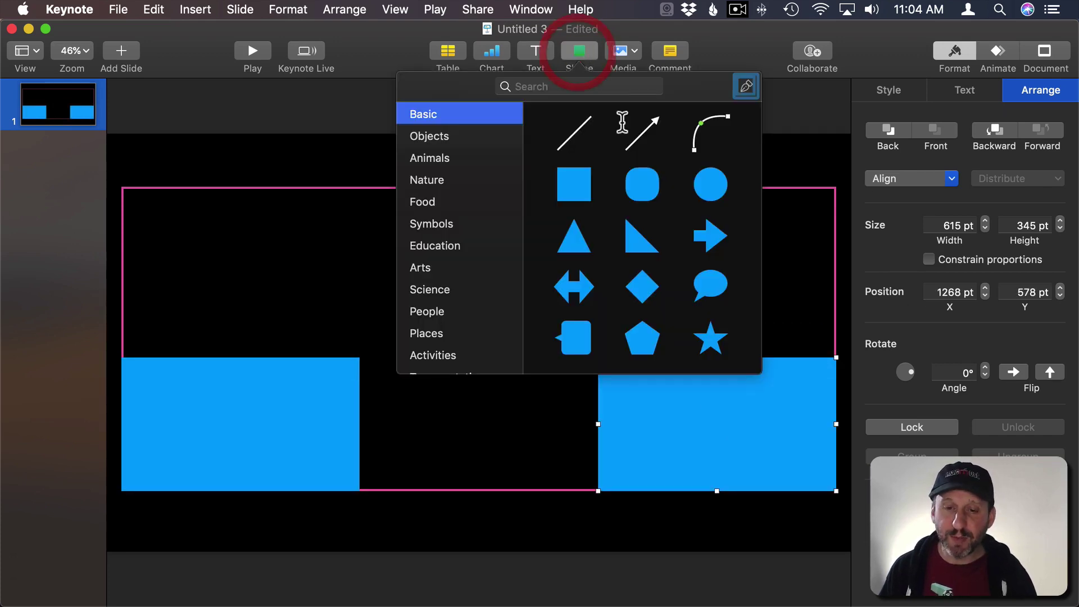
Insert a circle and place it in the frame's top-left area
left_click(701, 186)
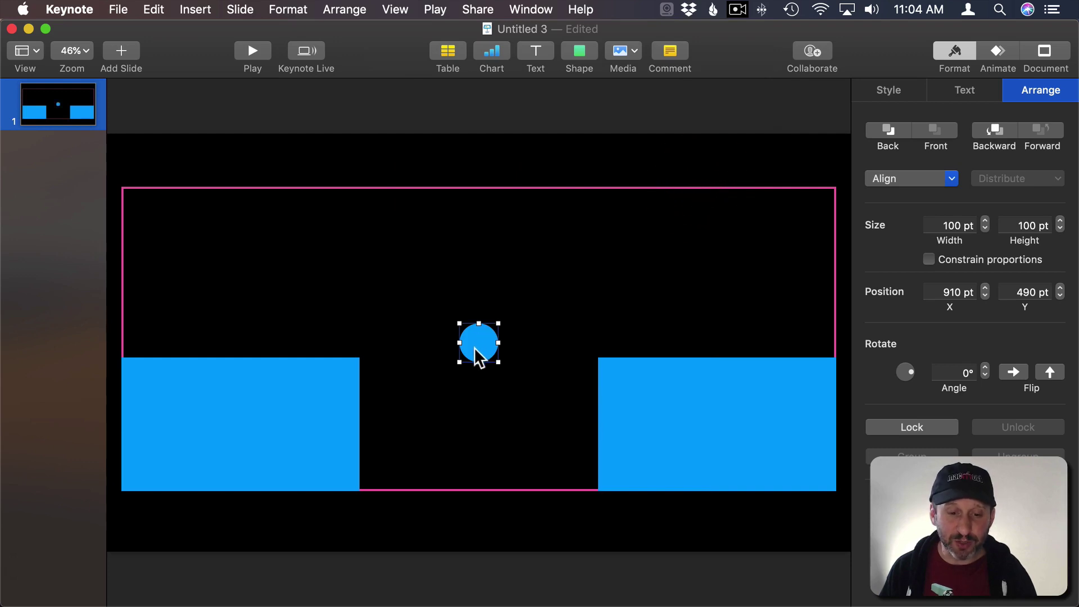
left_click_drag(482, 345, 555, 332)
left_click_drag(497, 289, 217, 272)
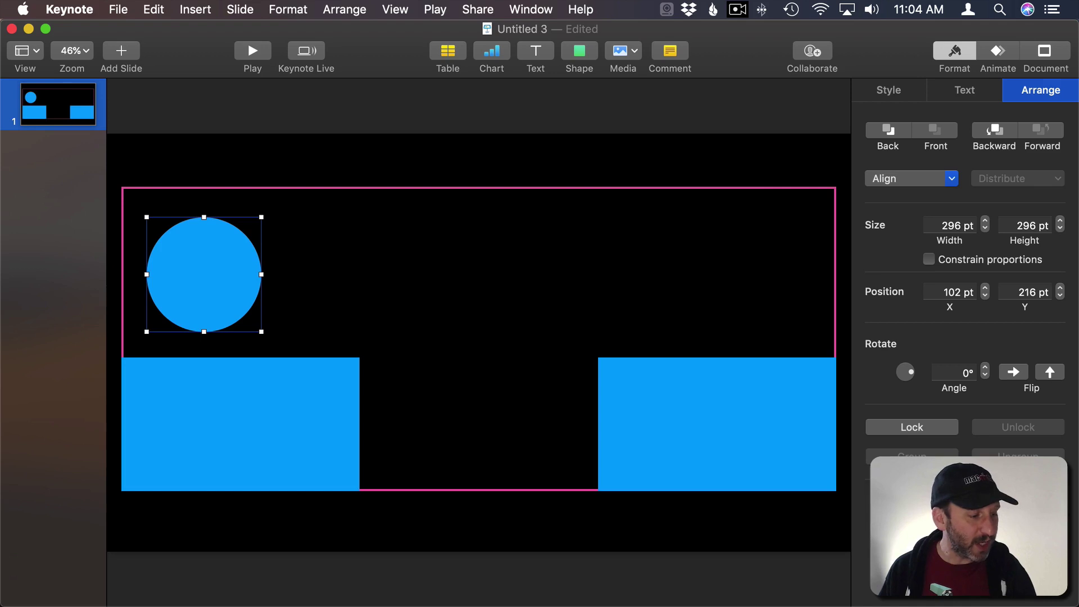
Paste the MacMost logo at the top right and raise the circle to align with it
key("super+v")
left_click(677, 248)
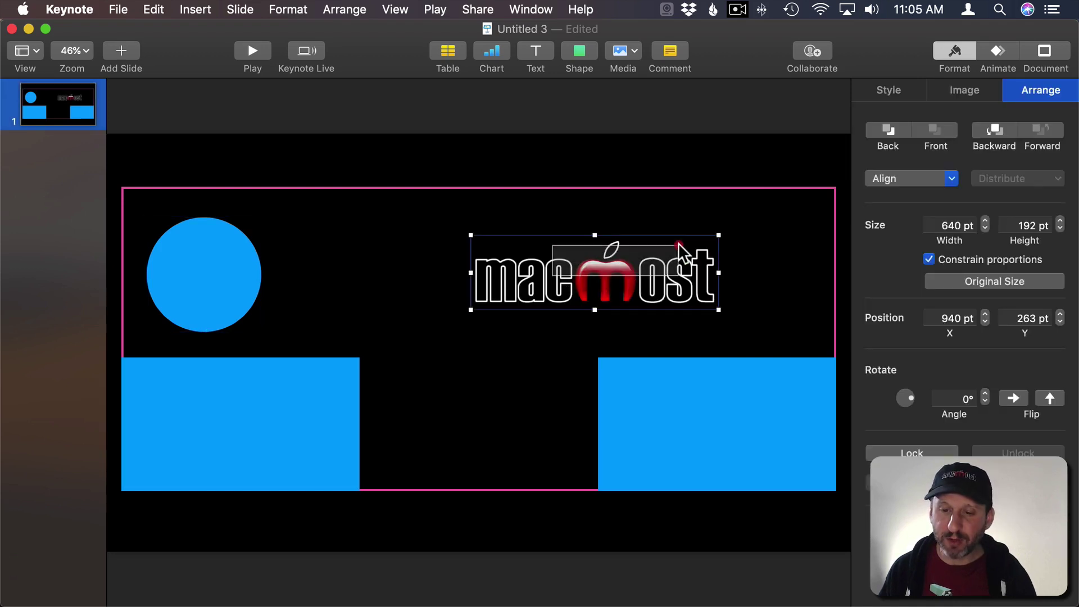
left_click_drag(641, 272, 734, 233)
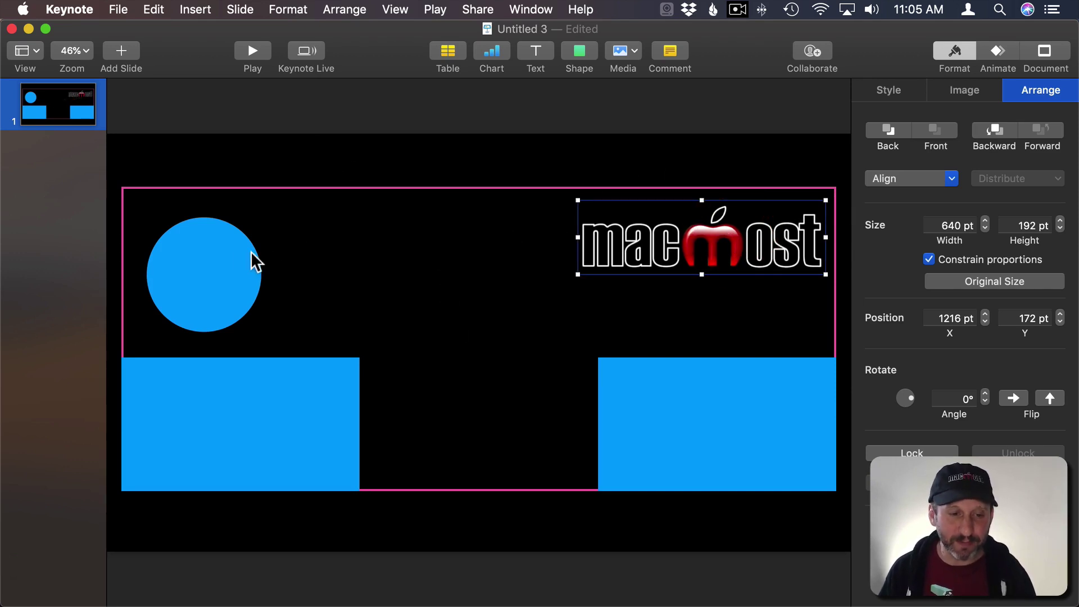
mouse_move(200, 280)
left_mouse_down()
mouse_move(196, 257)
mouse_move(197, 267)
left_mouse_up()
Add a 60 pt 'SUBSCRIBE' text box beside the circle
left_click(288, 221)
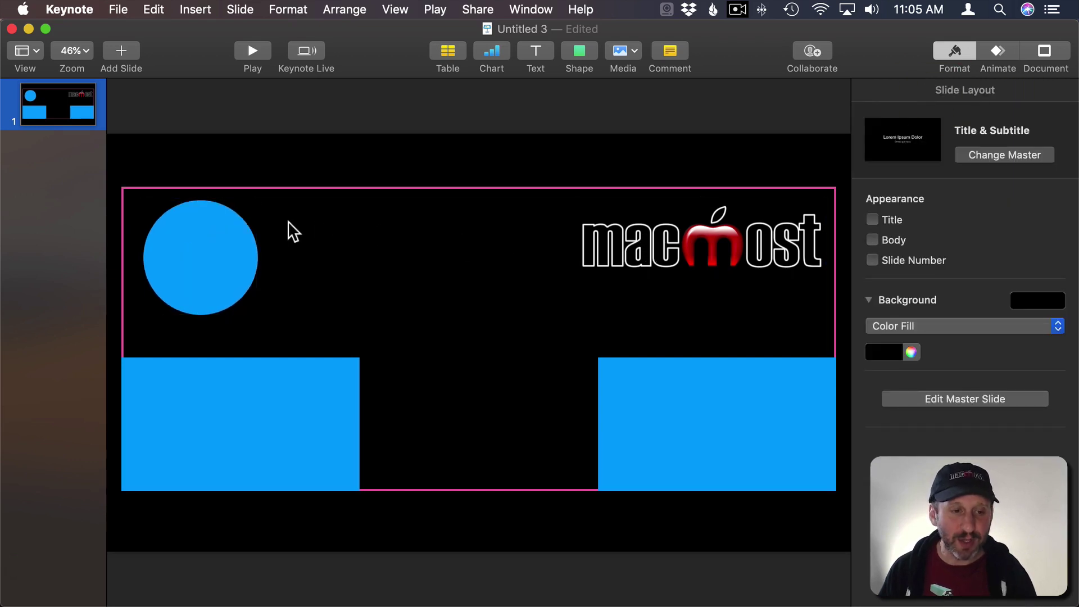
left_click(535, 51)
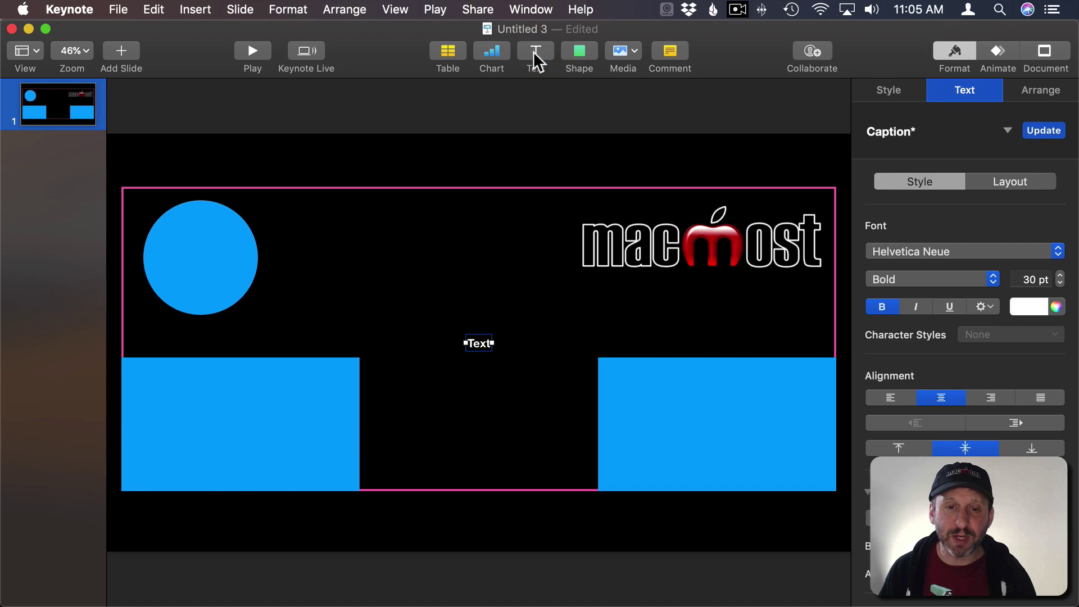
left_click_drag(481, 328, 356, 264)
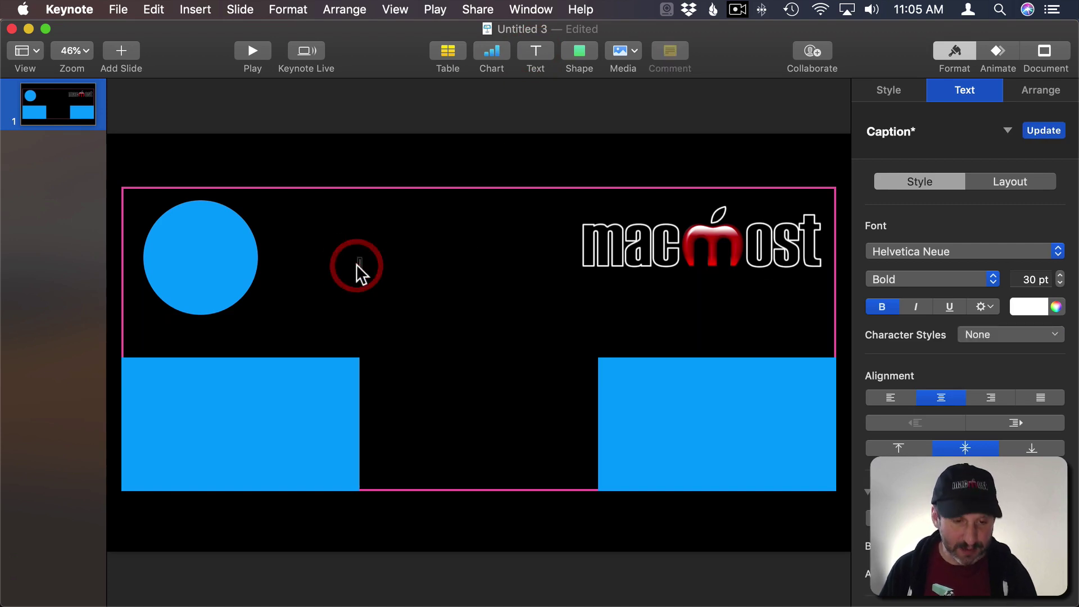
type("subscribe")
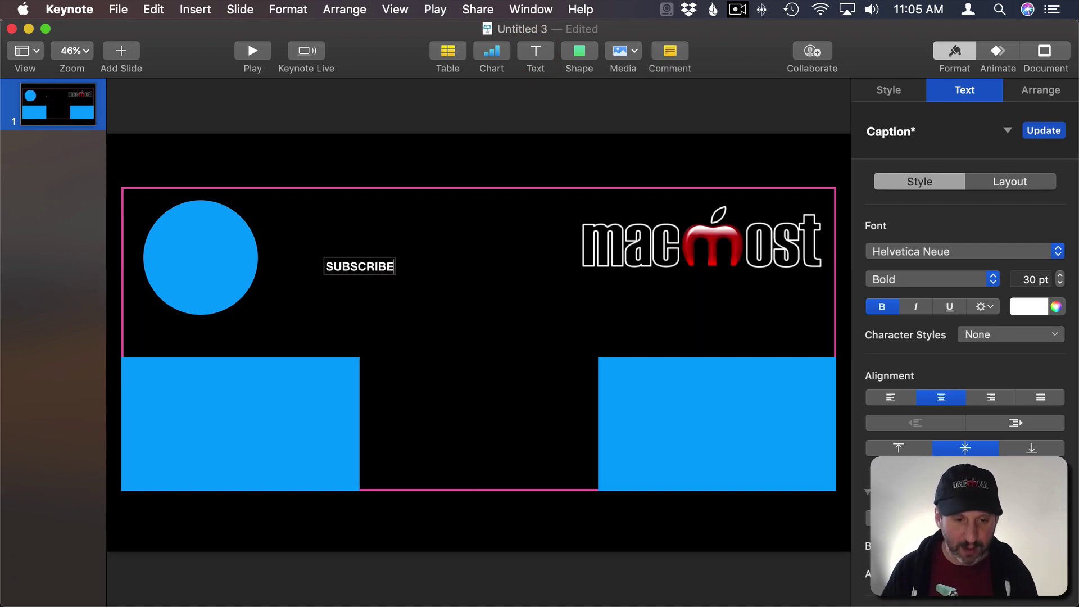
key("super+a")
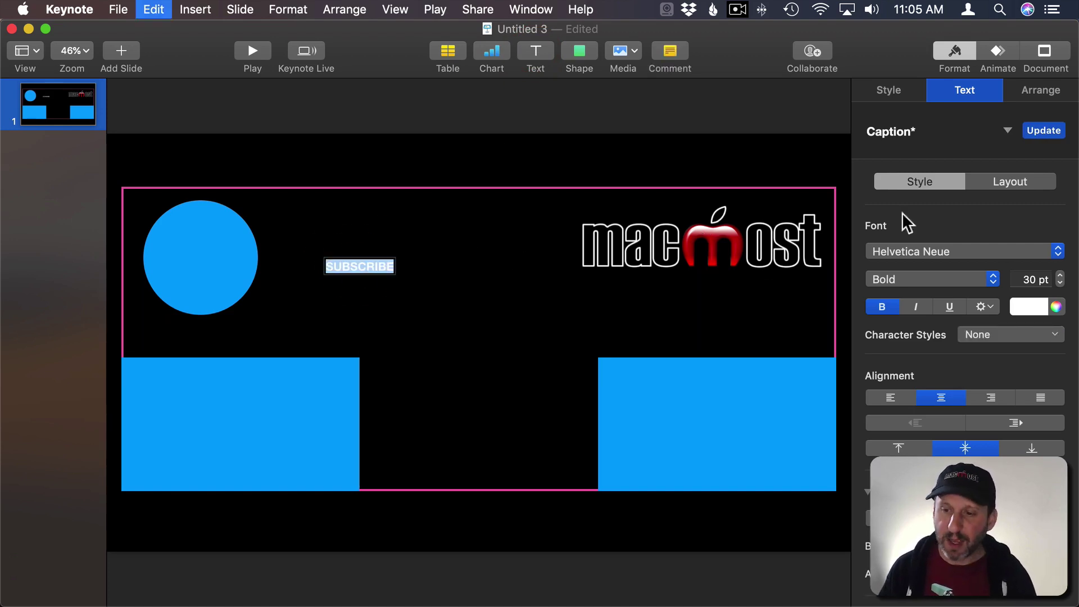
left_click(888, 90)
left_click(410, 289)
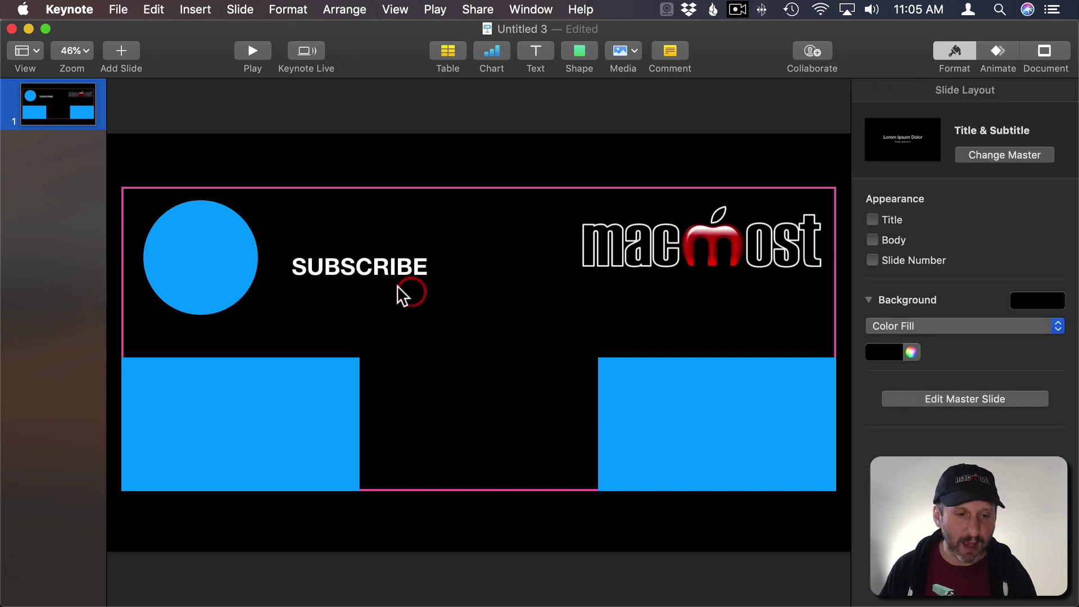
Duplicate the label down between the blue boxes and change it to two lines: 'WATCH' and 'MORE'
left_click_drag(362, 269, 477, 416)
double_click(474, 403)
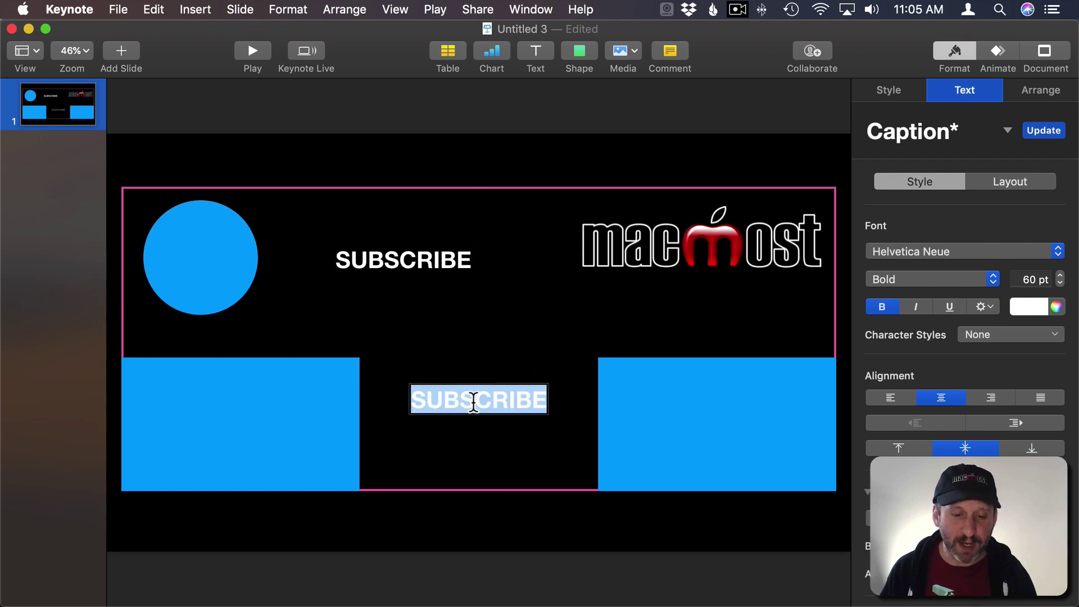
type("WATCH")
key("Return")
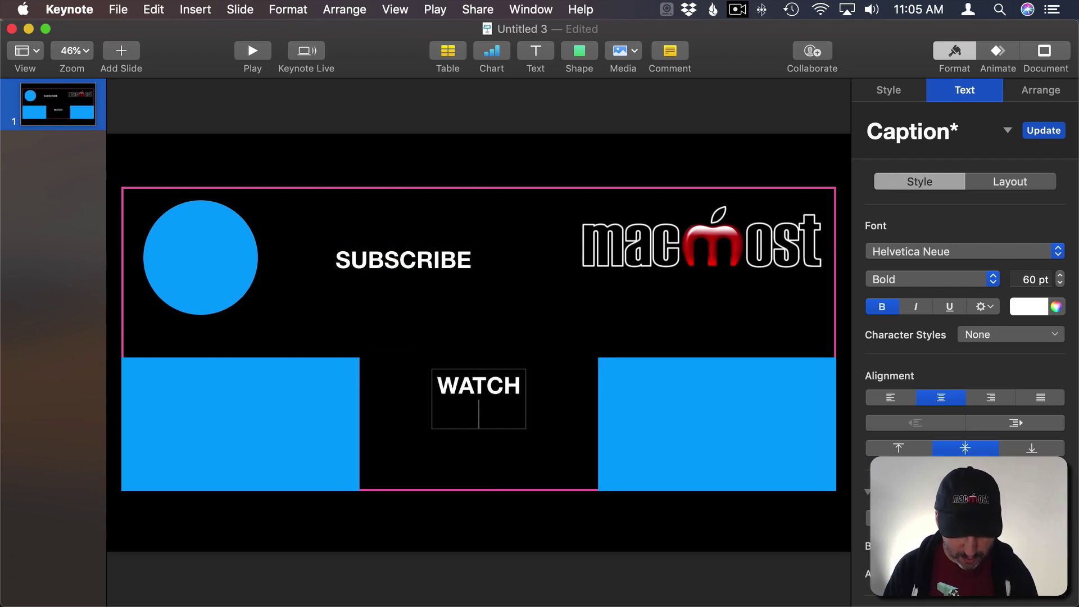
type("MORE")
Left-align WATCH, right-align MORE, and widen the WATCH MORE box to the left
left_click(464, 392)
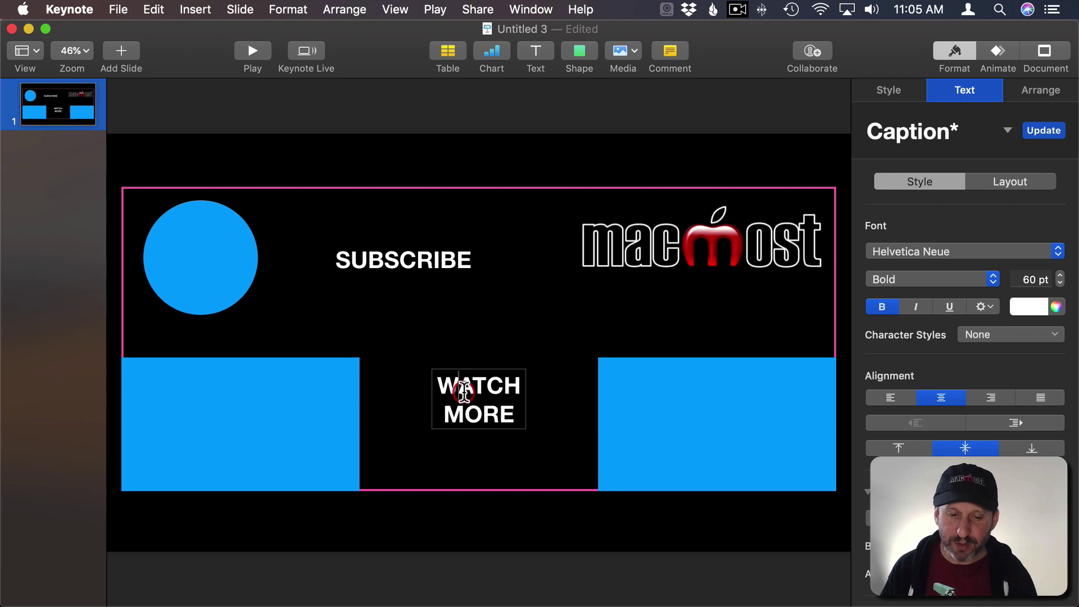
left_click(890, 398)
left_click(500, 409)
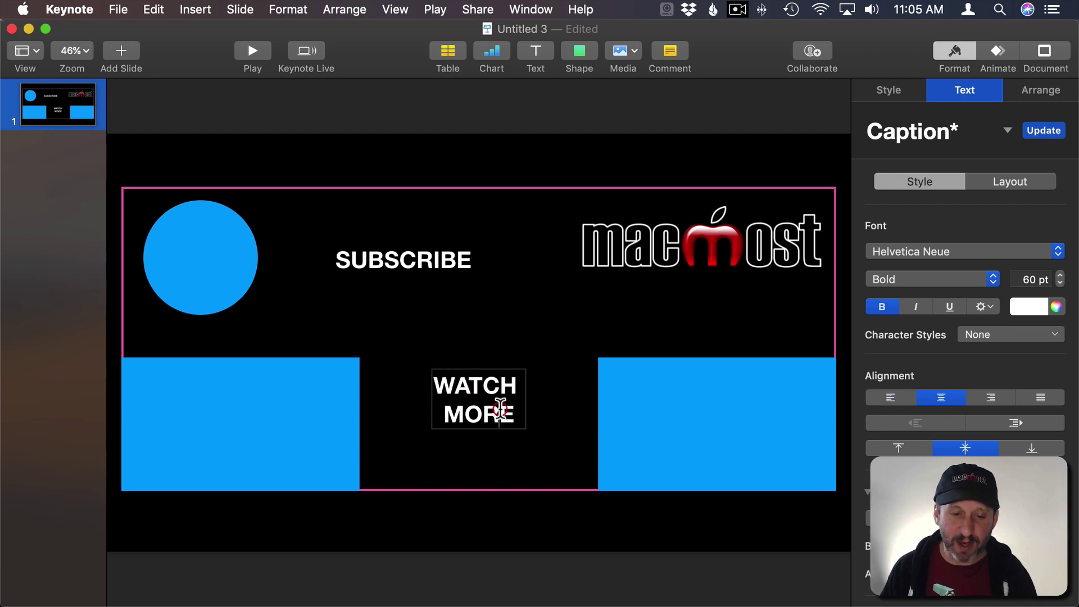
left_click(991, 397)
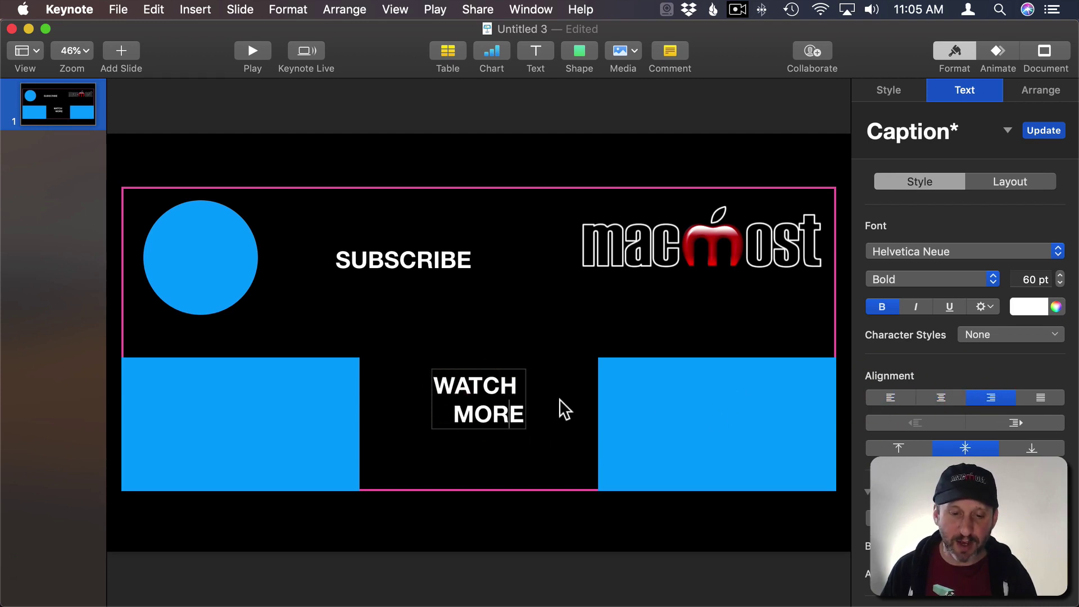
key("Escape")
left_click_drag(428, 398, 410, 396)
left_click(834, 79)
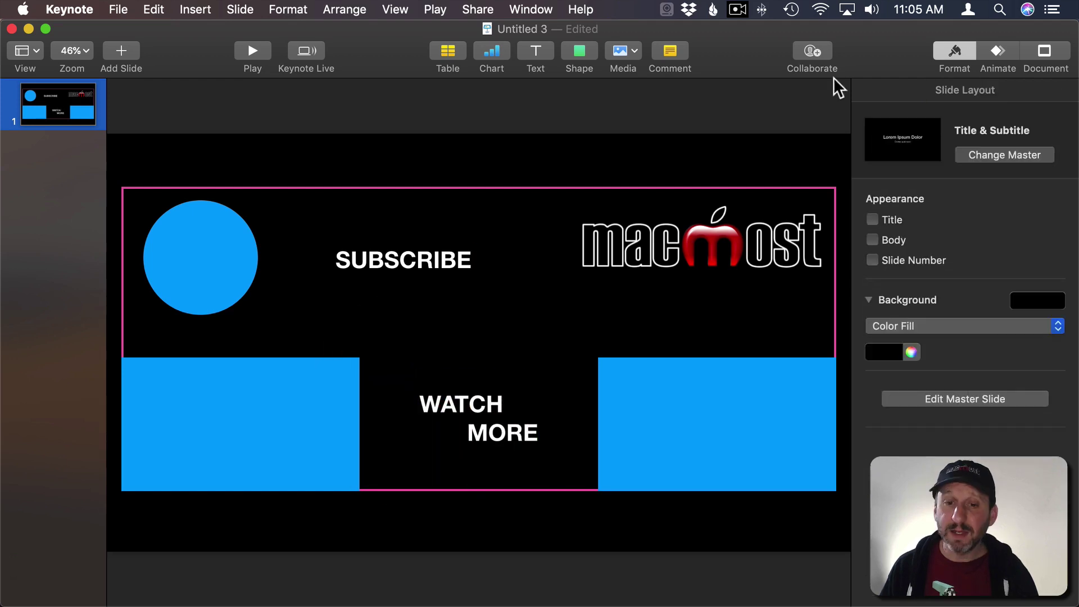
Insert an arrow line pointing from SUBSCRIBE to the circle's right edge
left_click(585, 49)
left_click(643, 137)
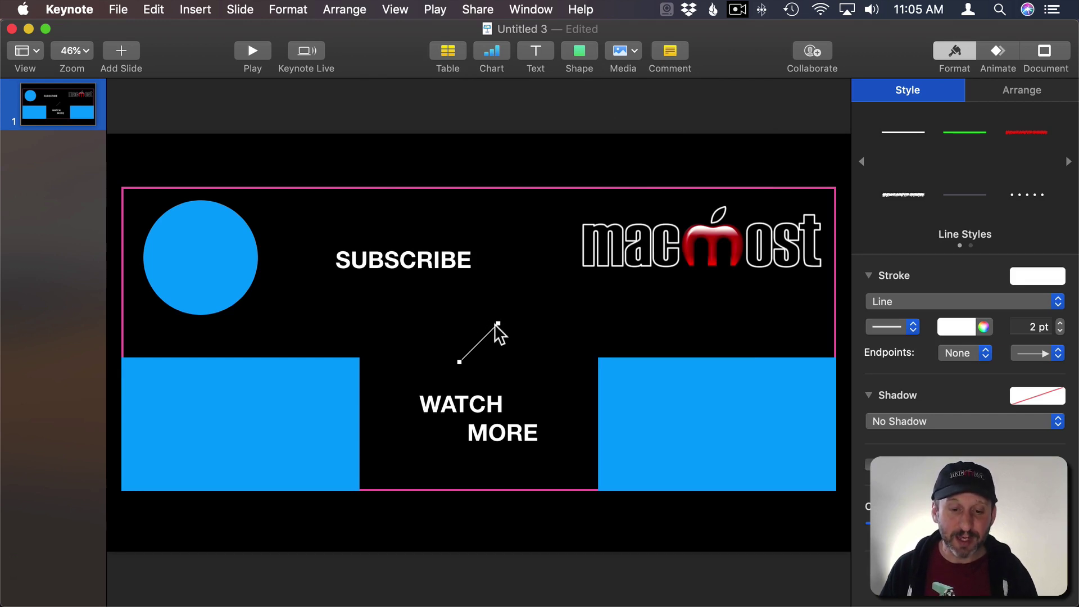
left_click_drag(498, 325, 272, 258)
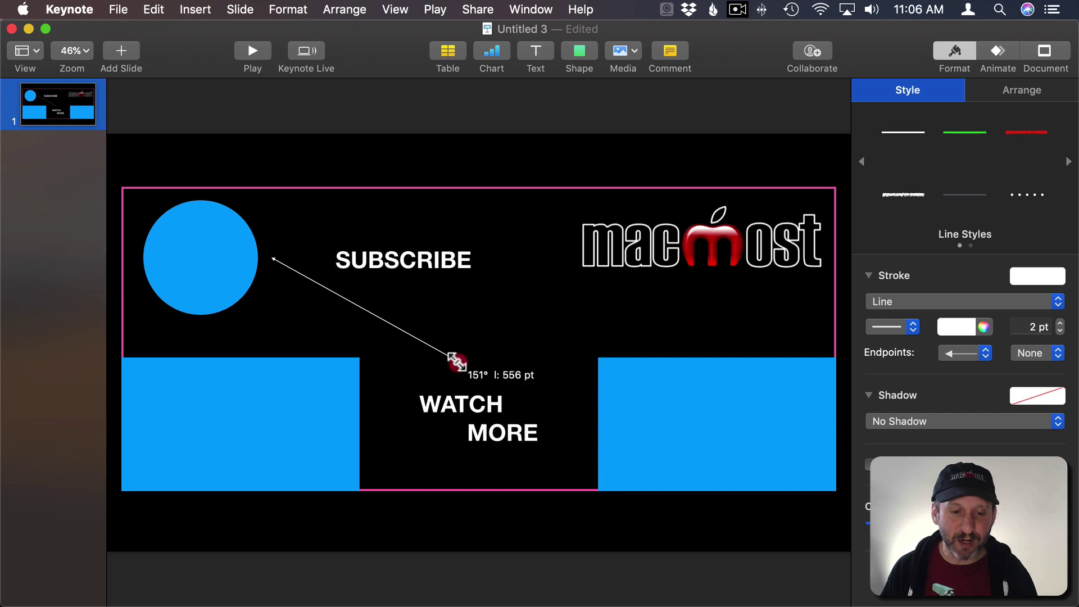
left_click_drag(457, 361, 322, 258)
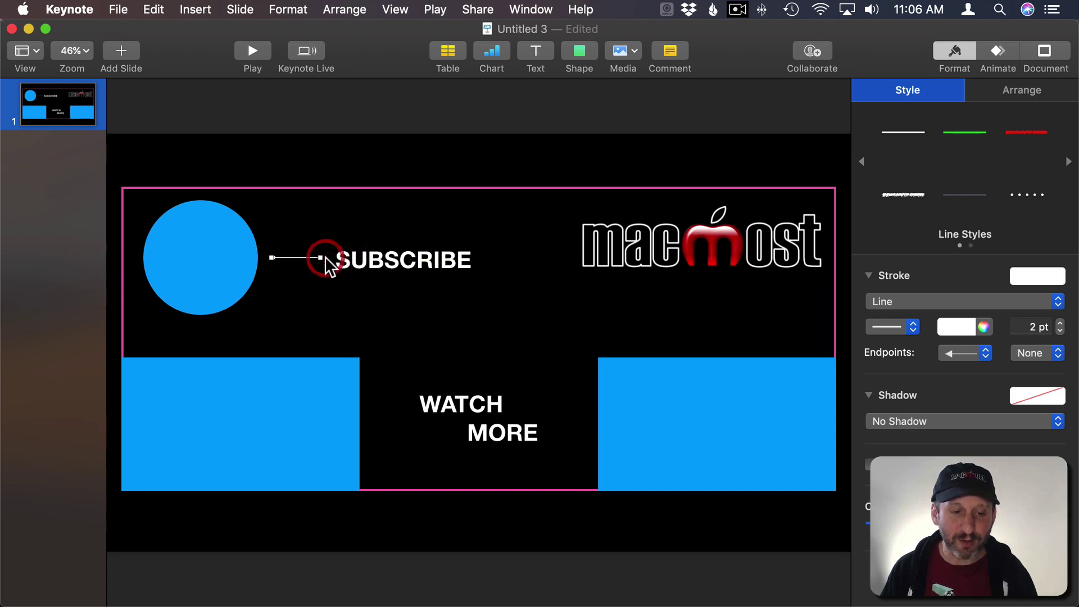
Make the arrow dotted and extend its tail to SUBSCRIBE
left_click(888, 324)
left_click(891, 345)
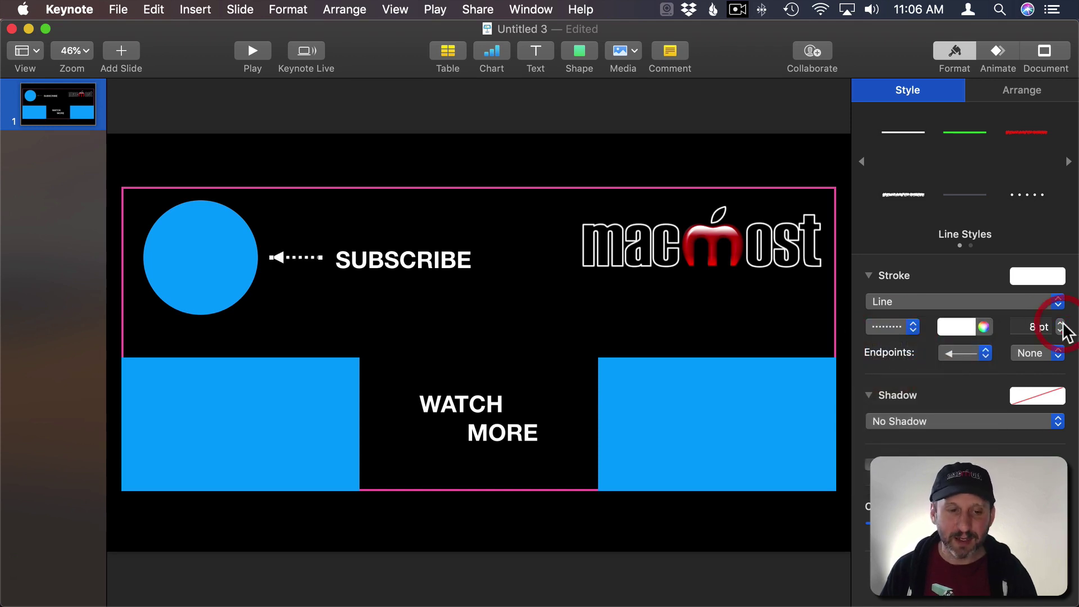
left_click(236, 303)
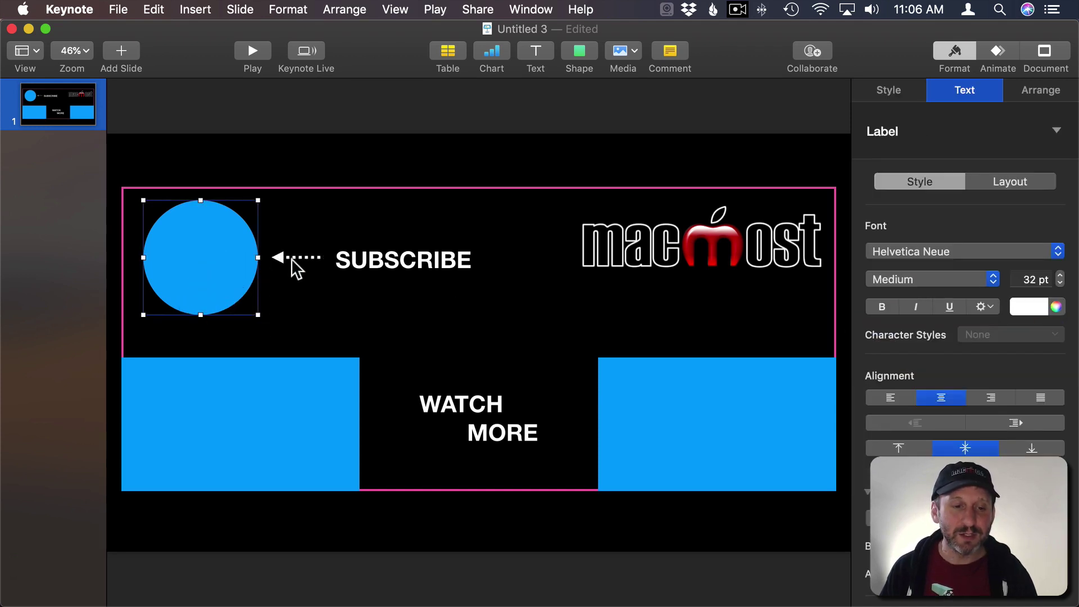
left_click(292, 258)
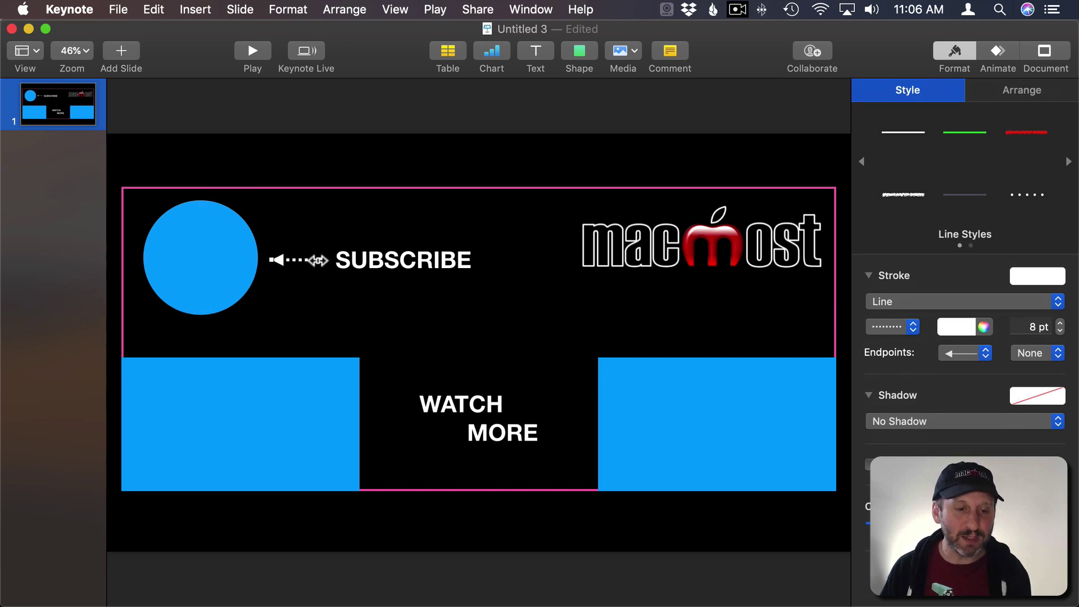
left_click_drag(332, 260, 332, 260)
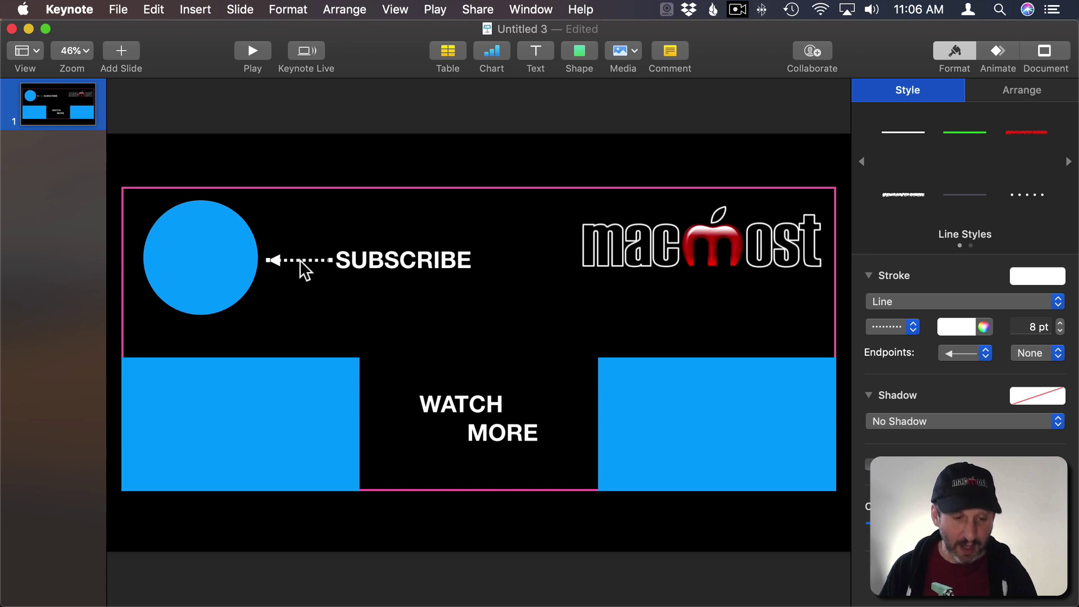
Duplicate the dotted arrow beside WATCH and MORE, and flip the MORE arrow to point right
left_click_drag(299, 260, 579, 439)
left_click(344, 10)
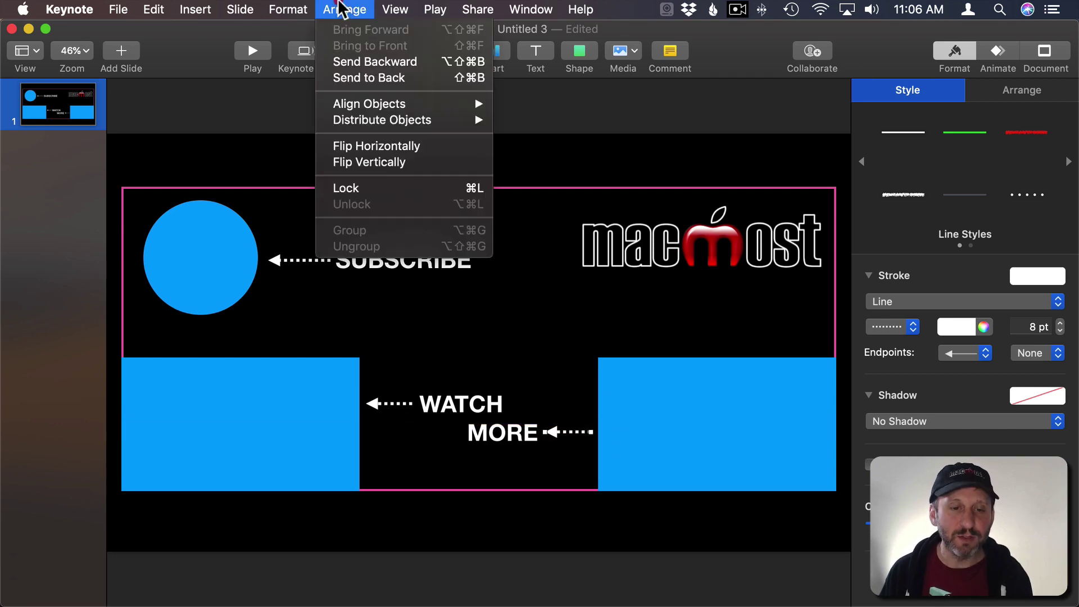
left_click(373, 147)
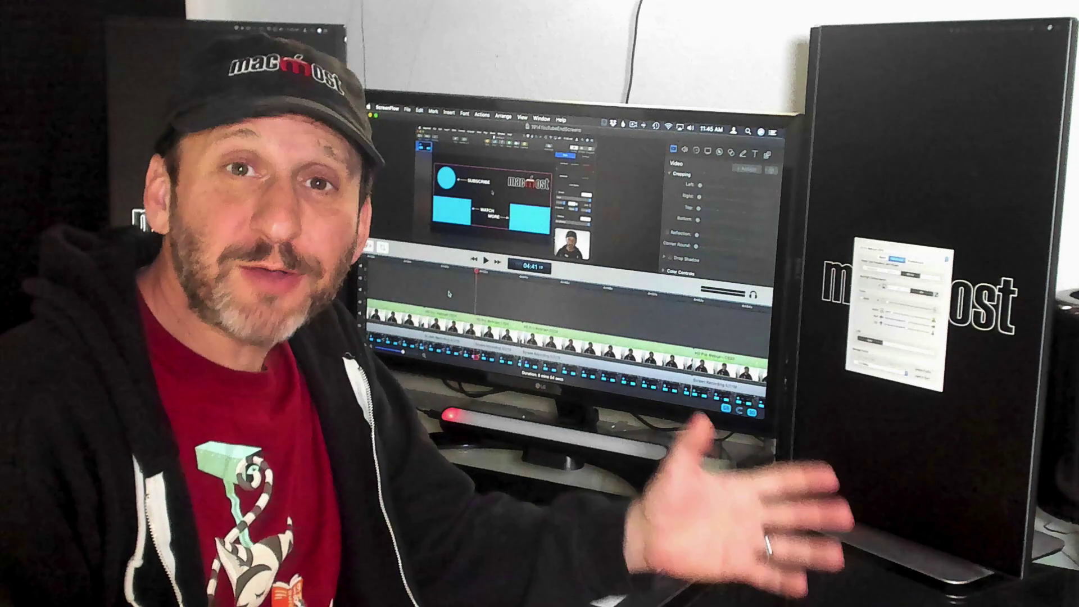